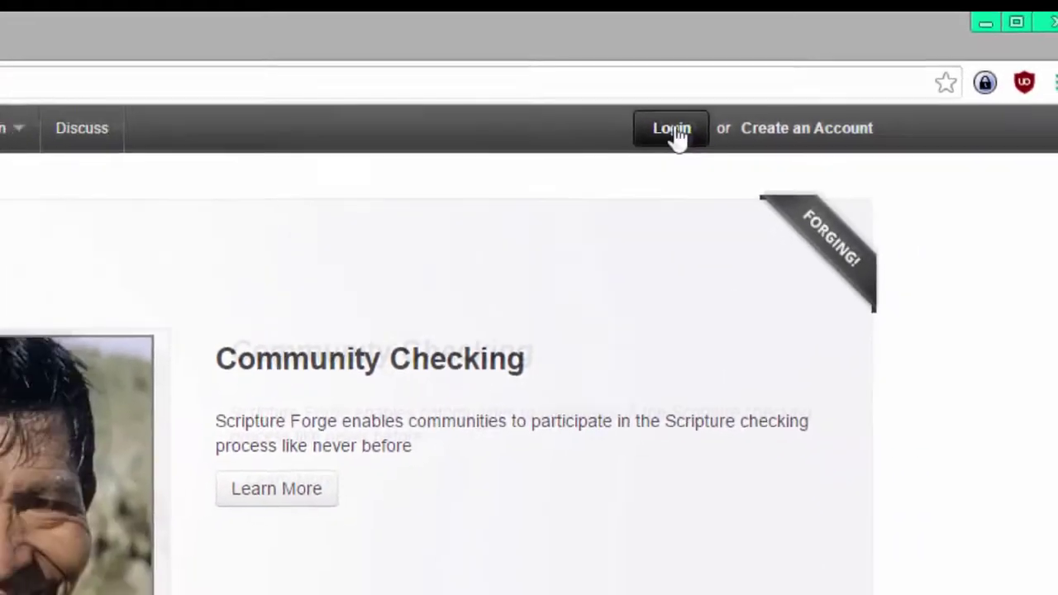
Sign in to the Jamaican Psalms site and scroll through its Activity feed of answers and comments.
click(766, 81)
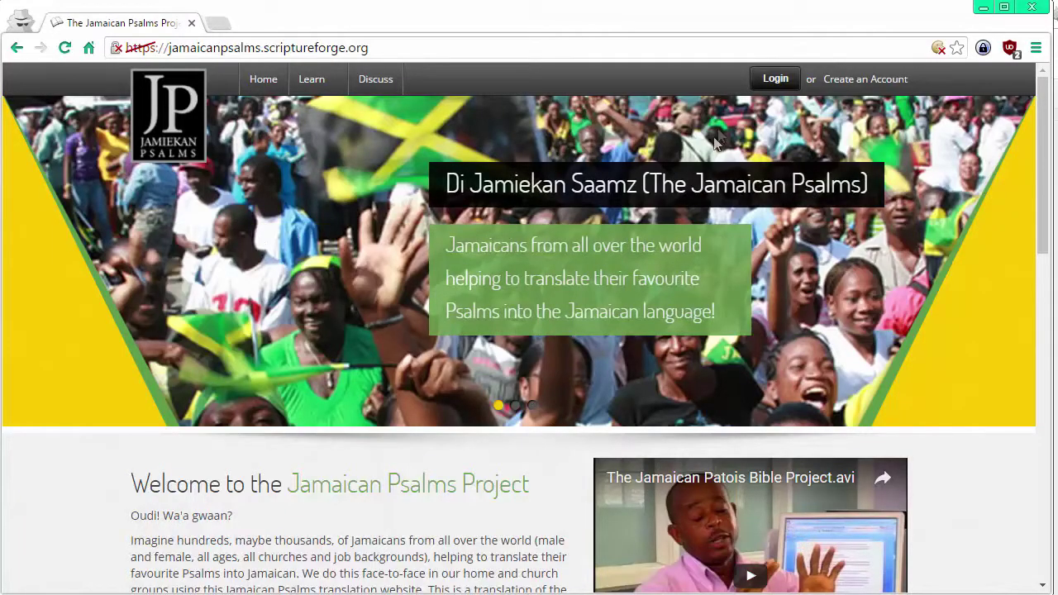
click(769, 83)
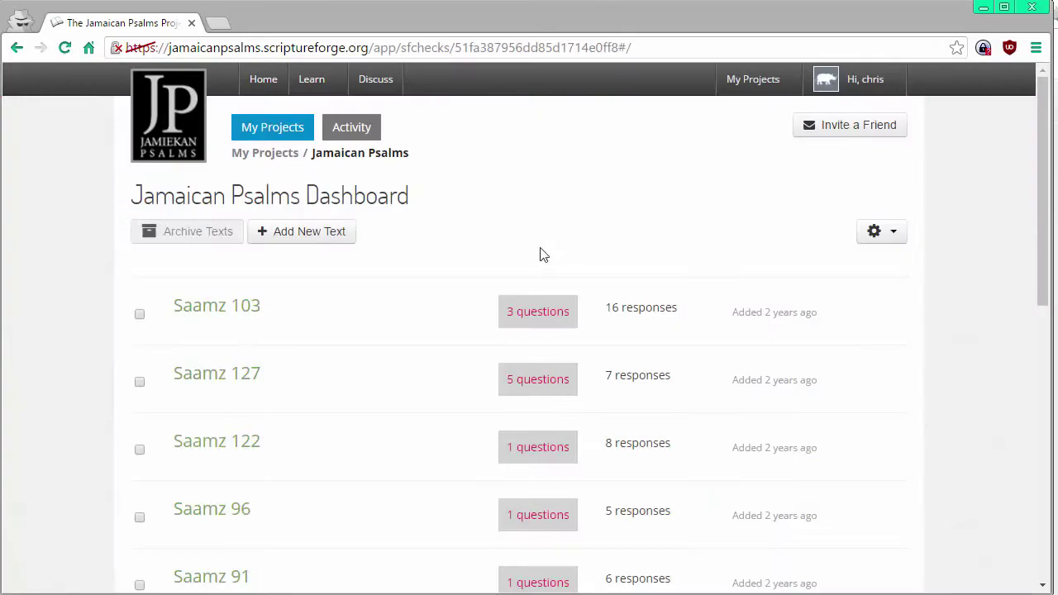
scroll(375, 376, down, 3)
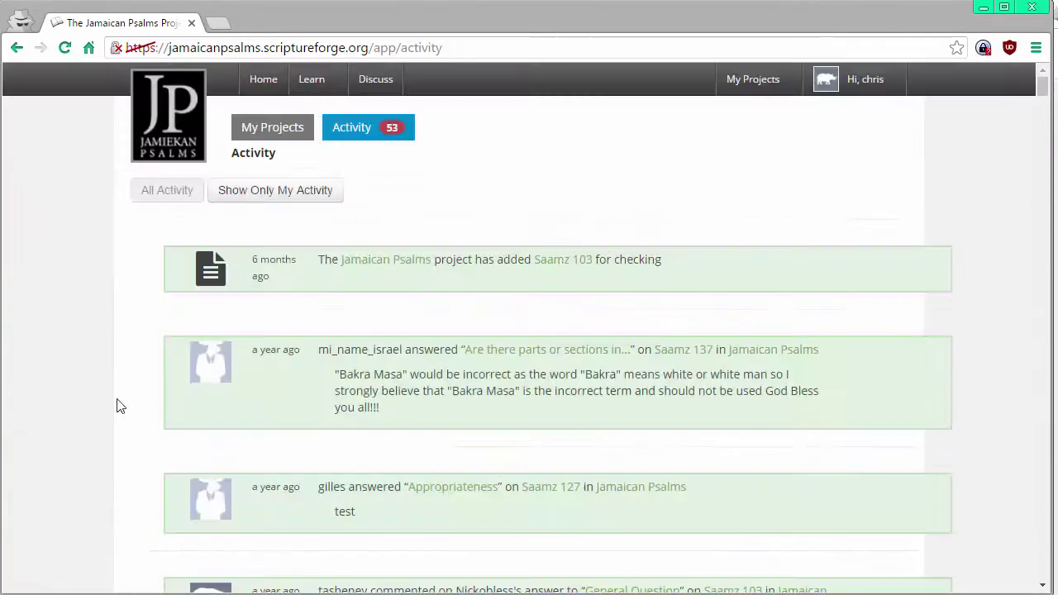
scroll(120, 406, down, 1)
scroll(120, 406, down, 3)
scroll(122, 404, down, 2)
scroll(124, 403, down, 2)
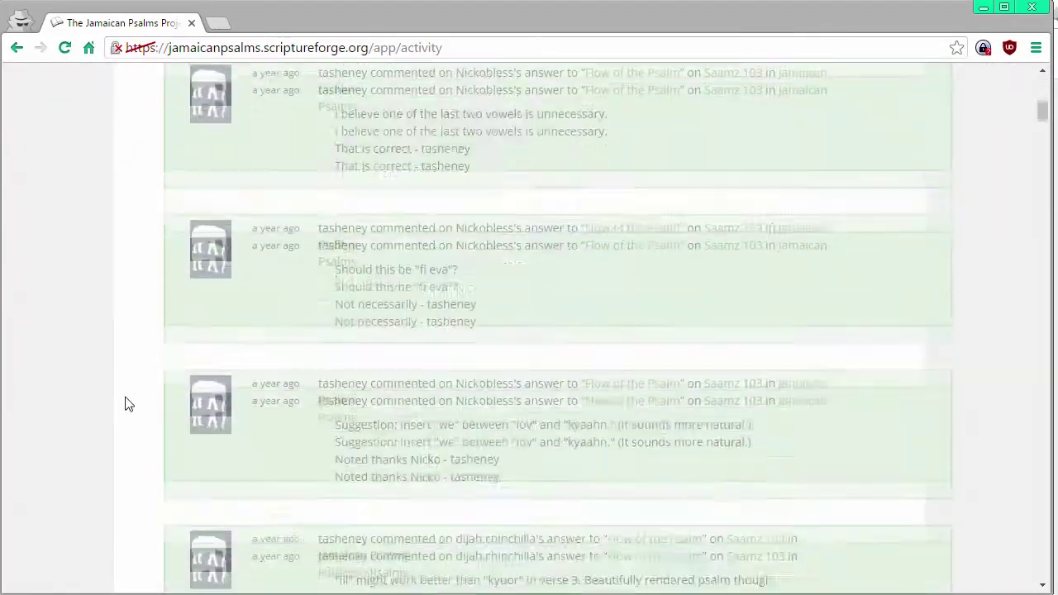
scroll(125, 403, down, 1)
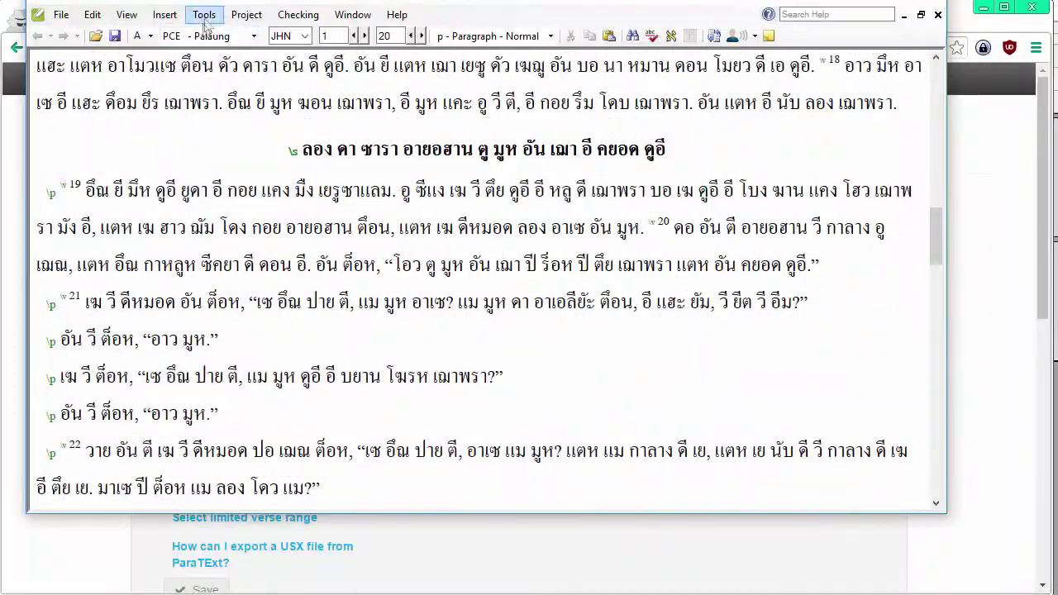
Export John's text from Paratext to Scripture Forge with Tools > Scripture Forge Export.
click(205, 14)
click(279, 326)
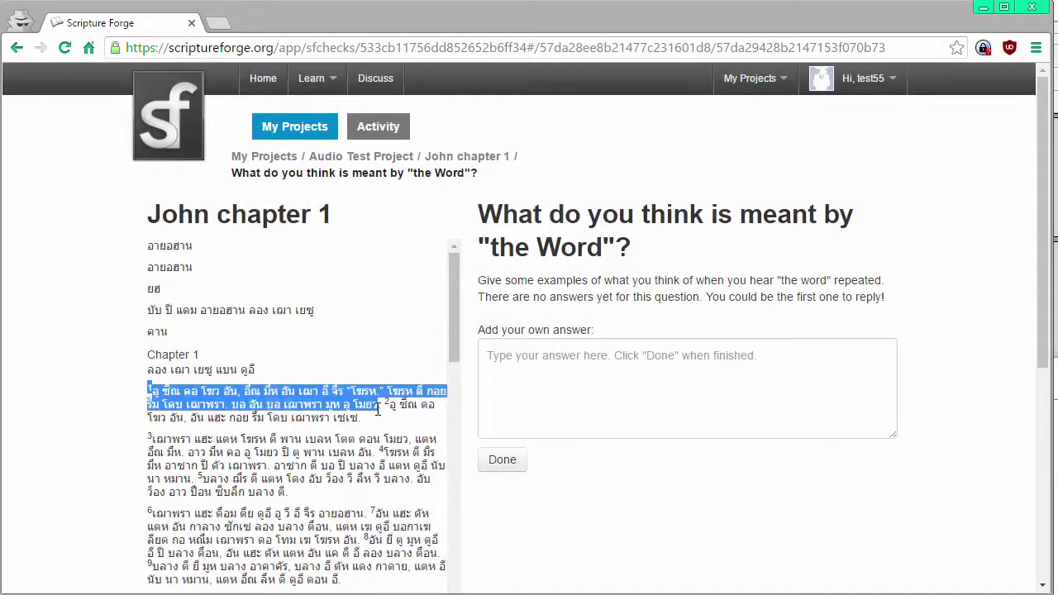
Answer the 'the Word' question quoting John 1 verse 1, then post a comment on it.
click(616, 412)
text(T)
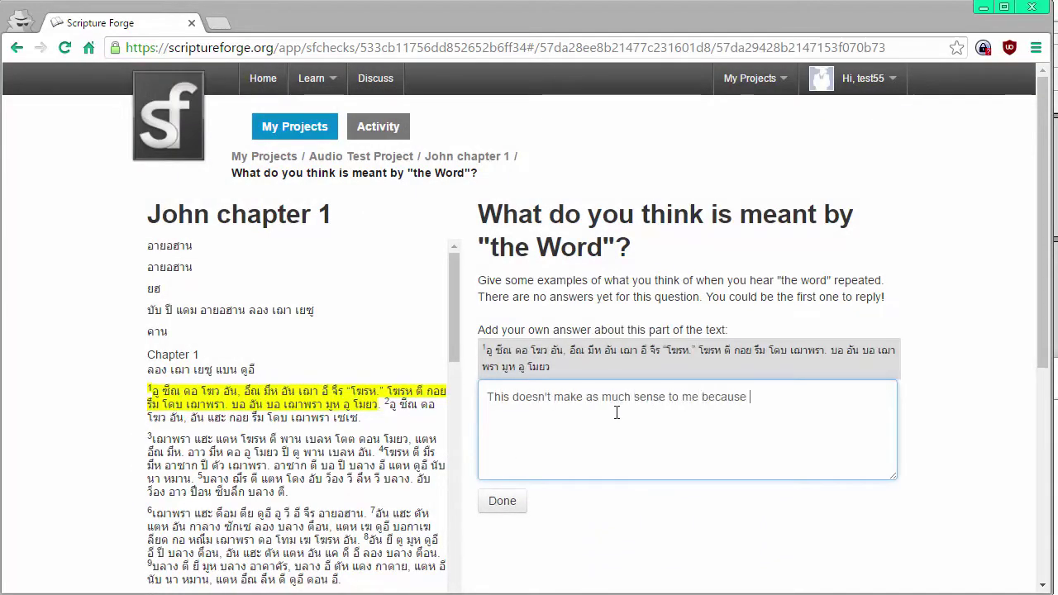
click(502, 501)
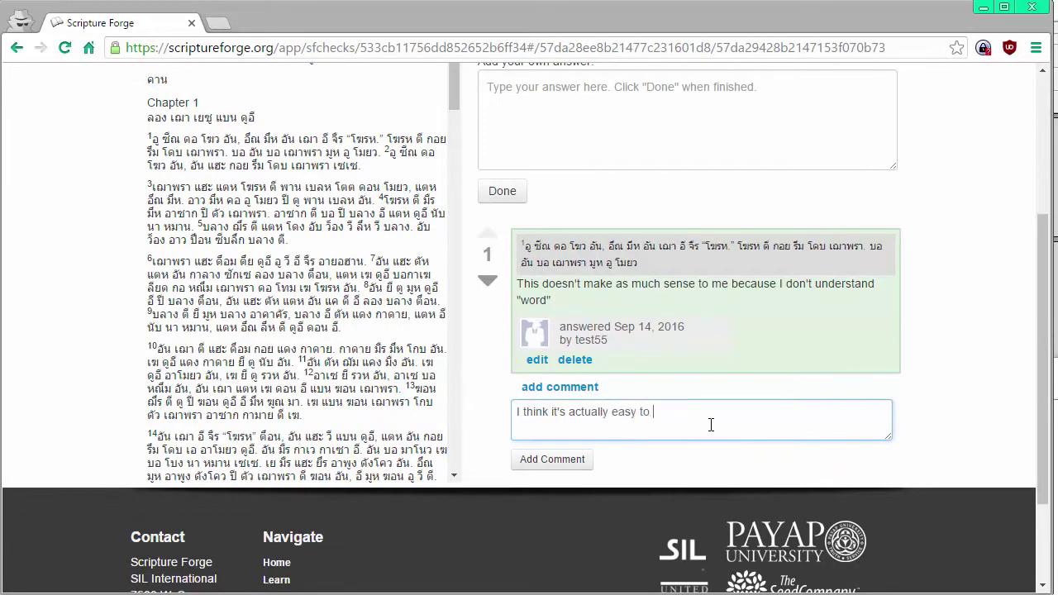
click(538, 459)
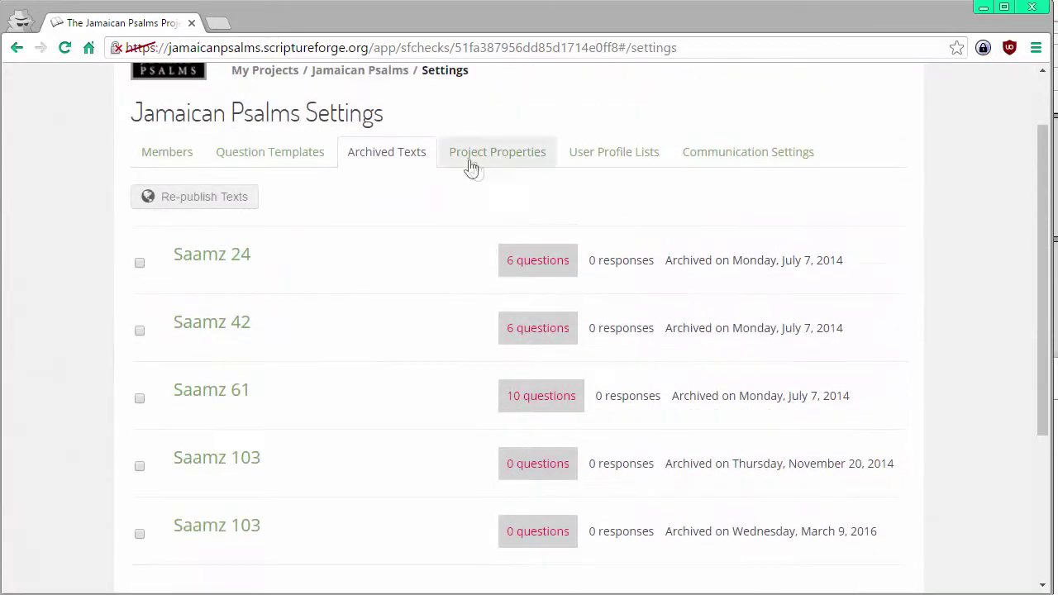
Review the project properties and Appropriateness question answers, then enter member test55.
click(484, 157)
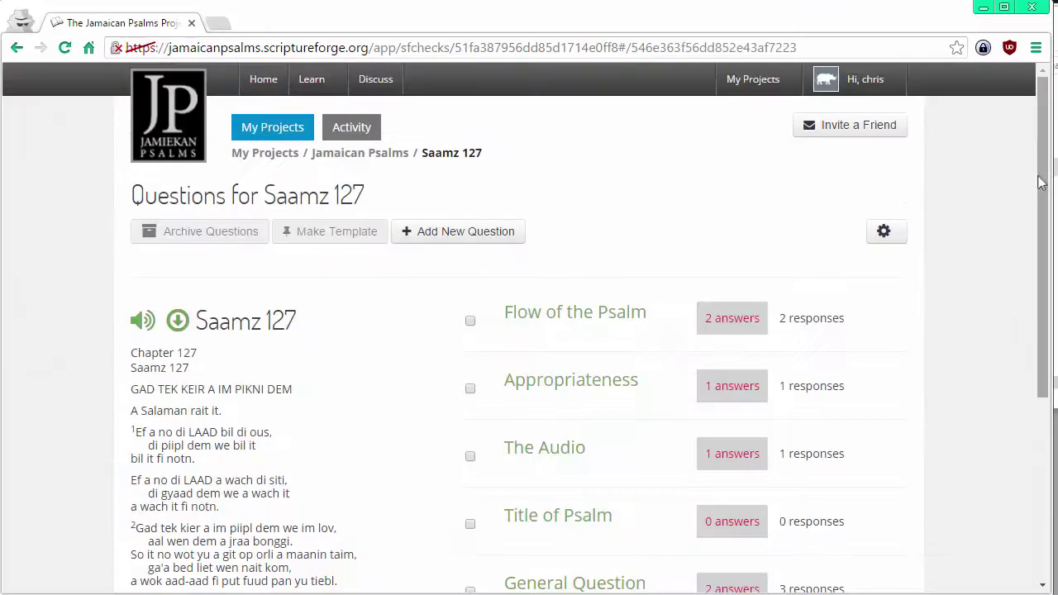
scroll(614, 196, down, 3)
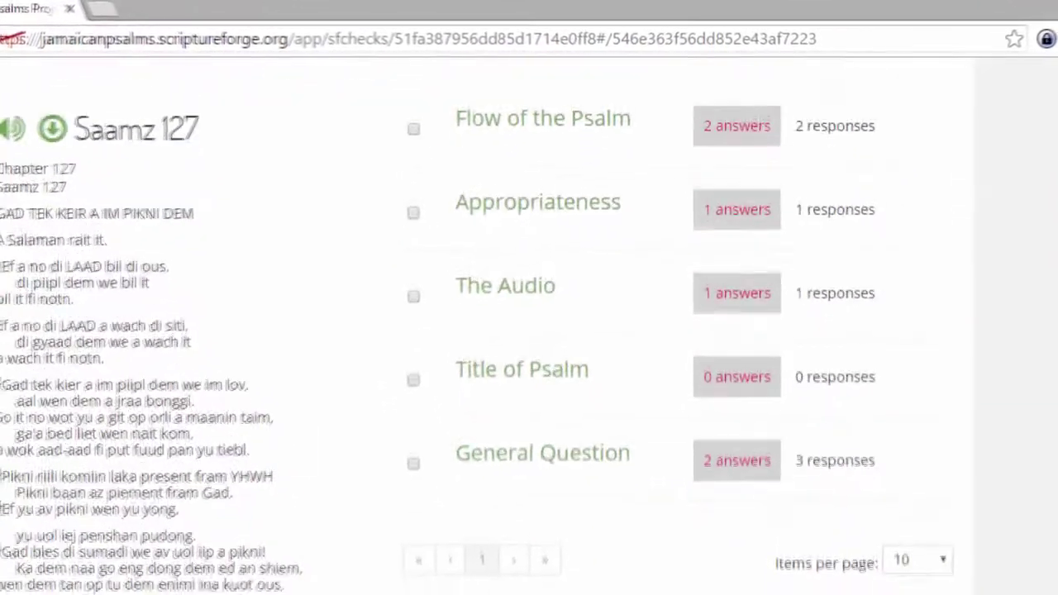
click(495, 161)
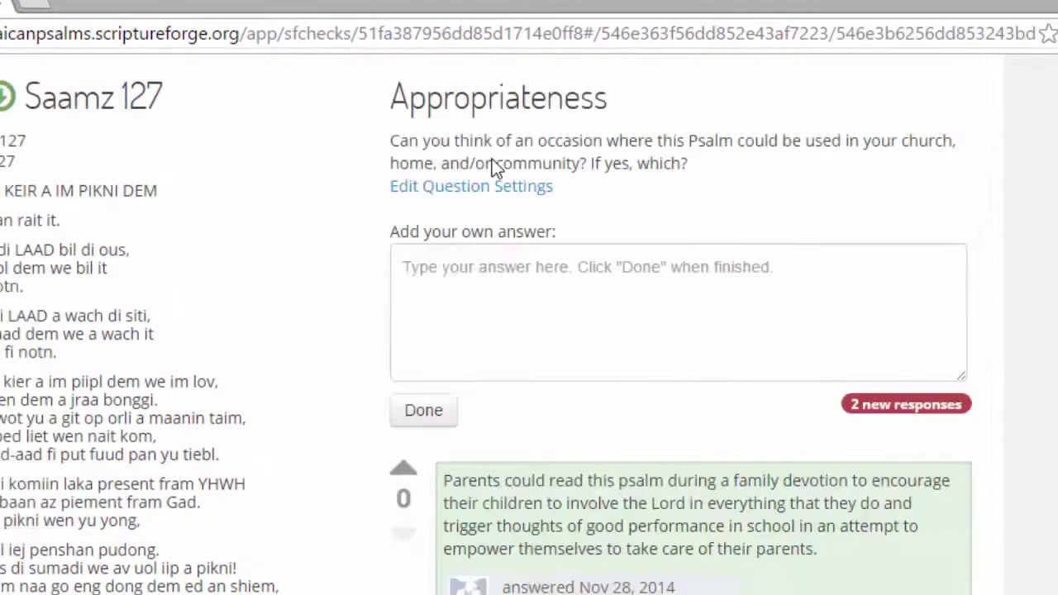
scroll(473, 386, down, 2)
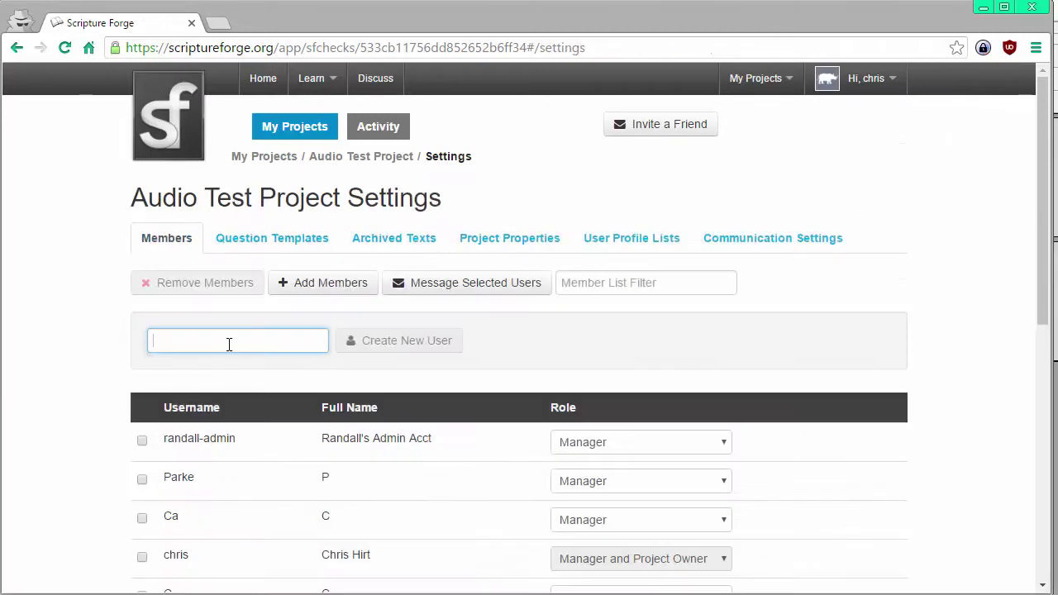
text(test5)
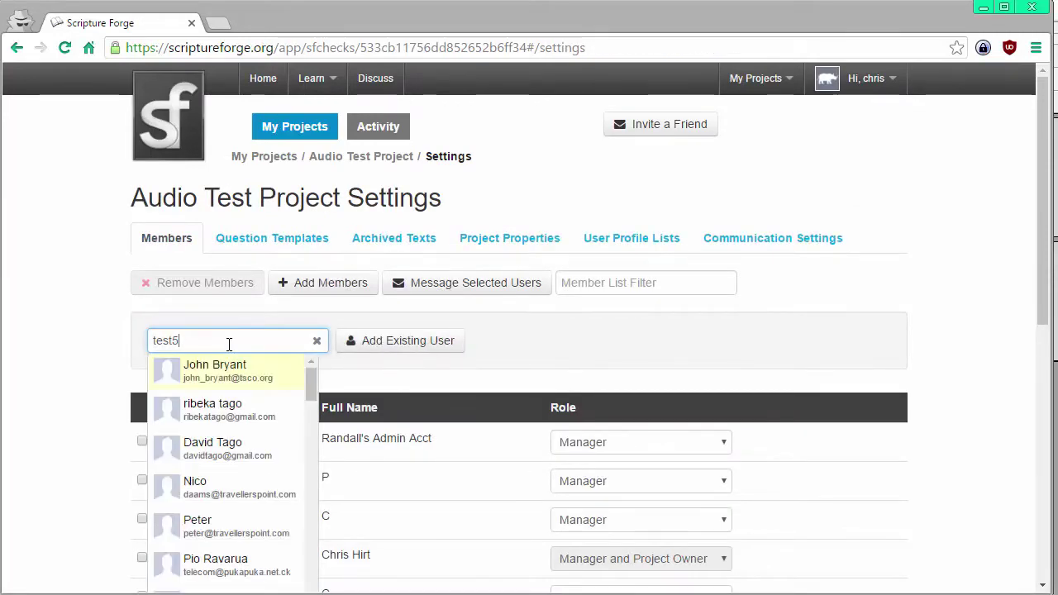
text(5)
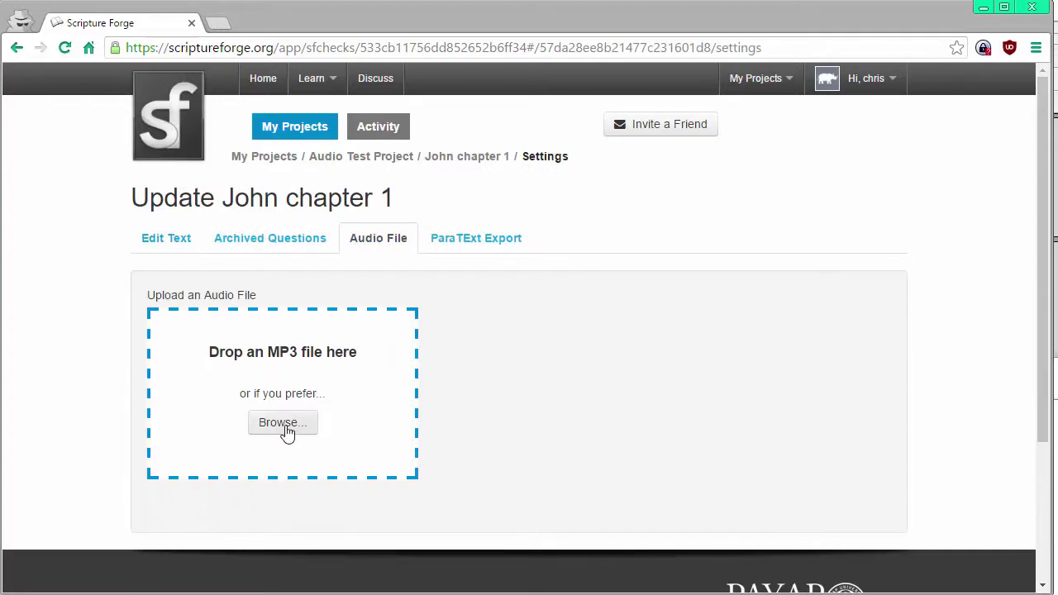
Upload brobob.mp3 from the Music folder as John chapter 1's audio file.
click(282, 422)
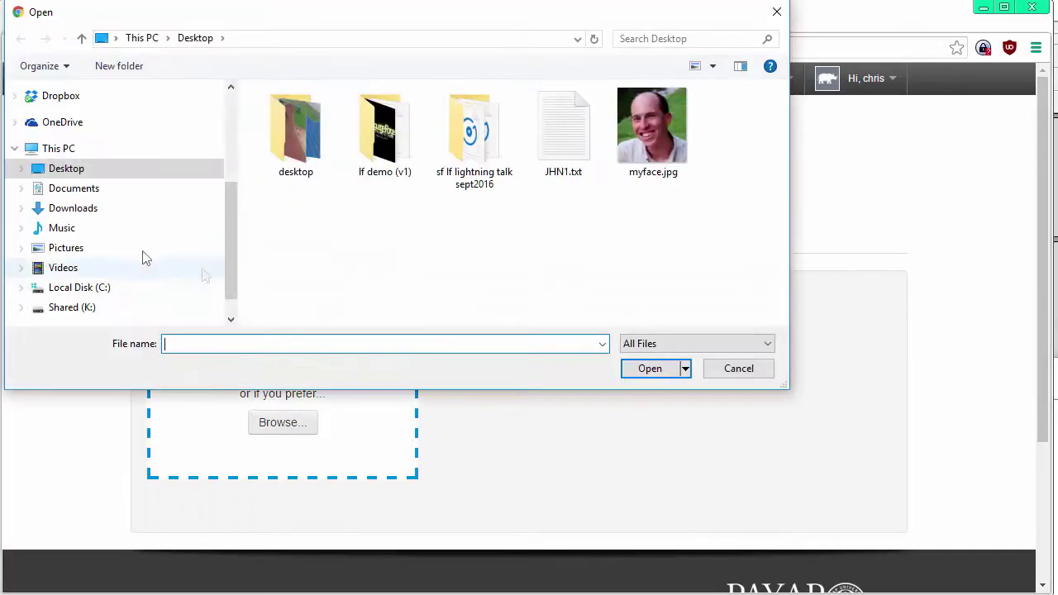
click(61, 227)
click(300, 269)
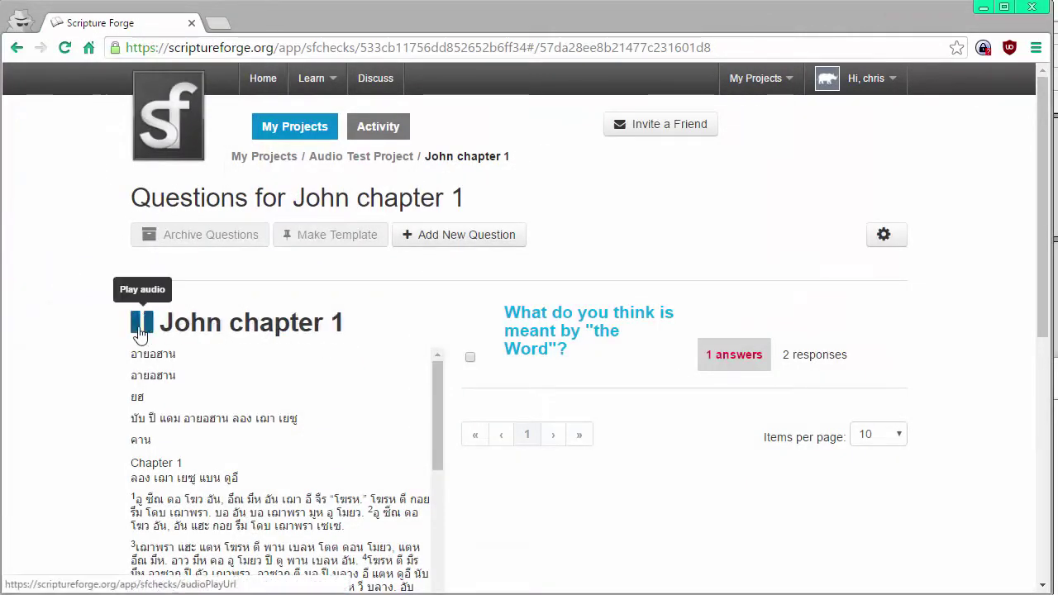
Set the profile to Alexandria, NIV and African Methodist, choose study and feedback groups, and save.
click(658, 132)
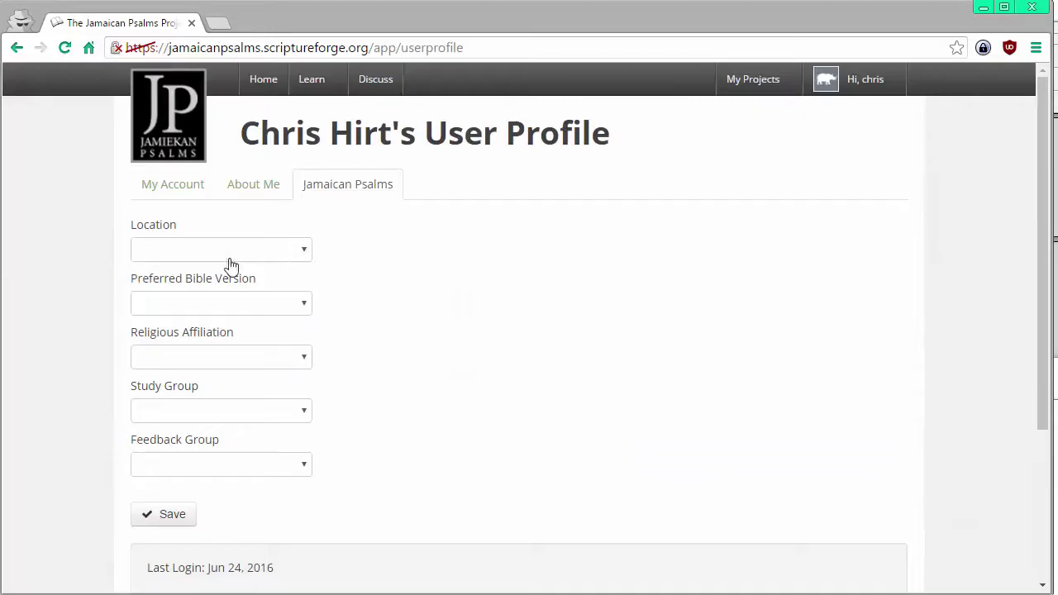
click(222, 252)
click(170, 315)
click(222, 303)
click(203, 398)
click(222, 356)
click(196, 450)
click(297, 409)
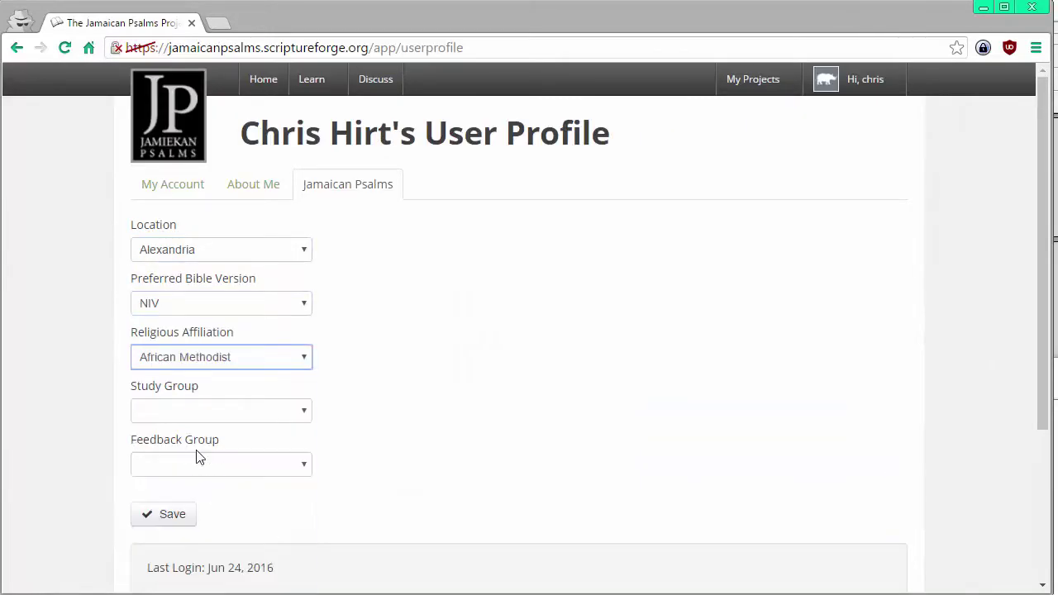
click(207, 471)
click(203, 465)
click(198, 529)
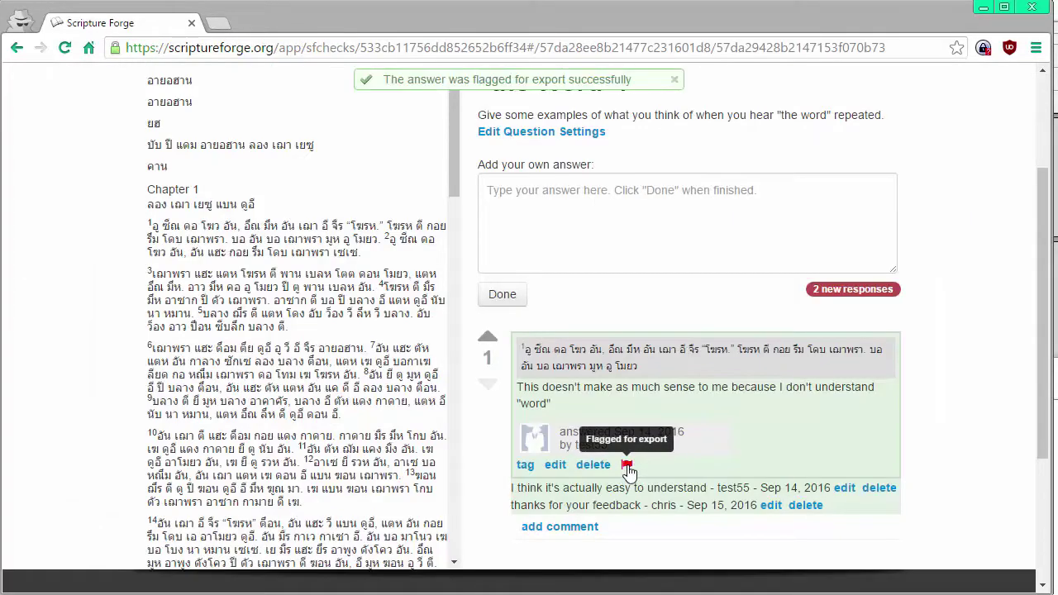
Flag the answer for export and tag it 'review'.
click(524, 467)
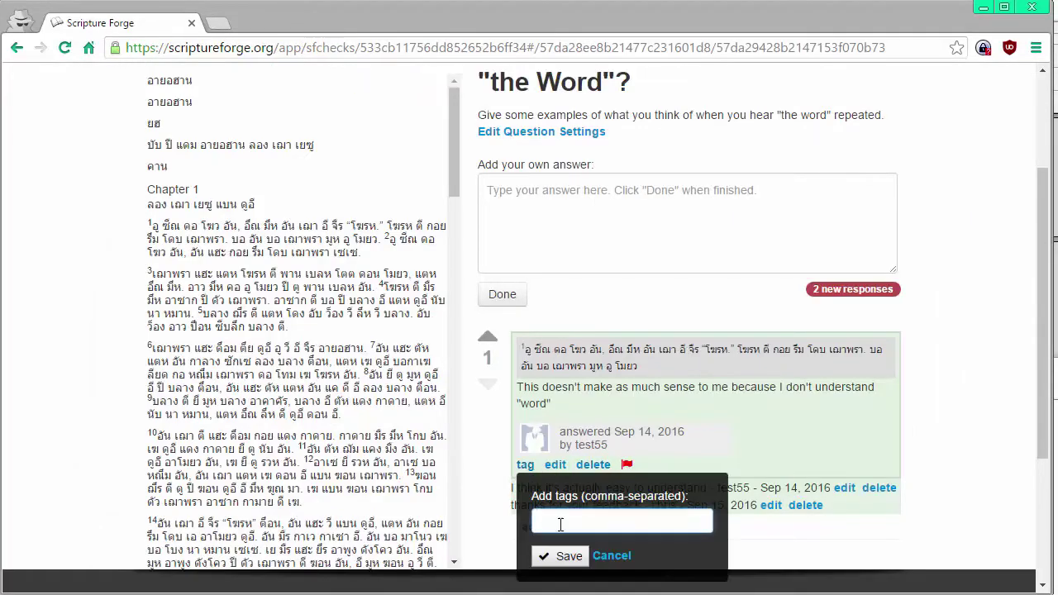
text(review)
click(568, 558)
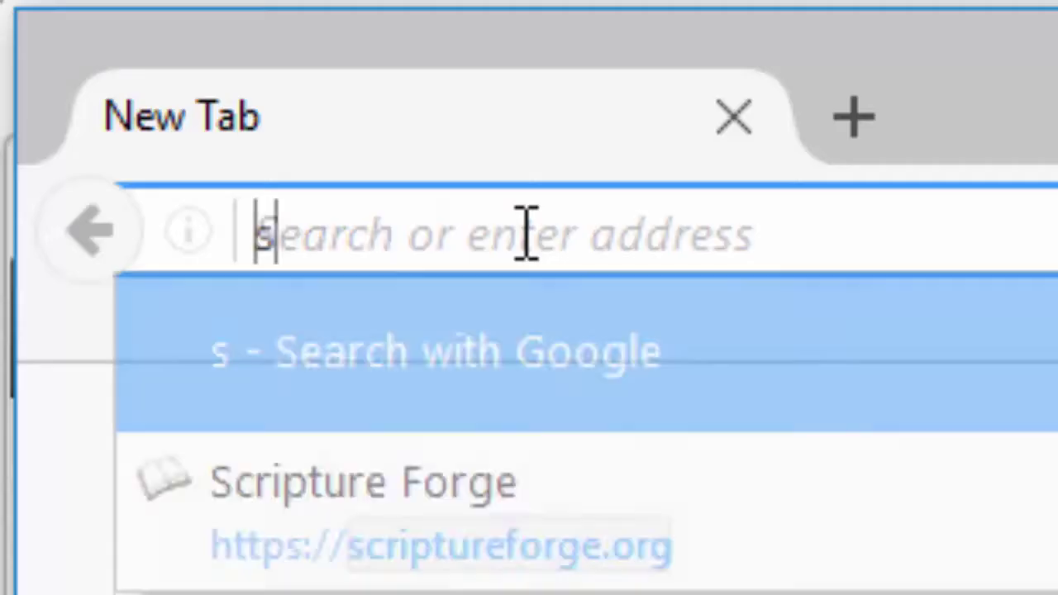
text(criptureforge.org)
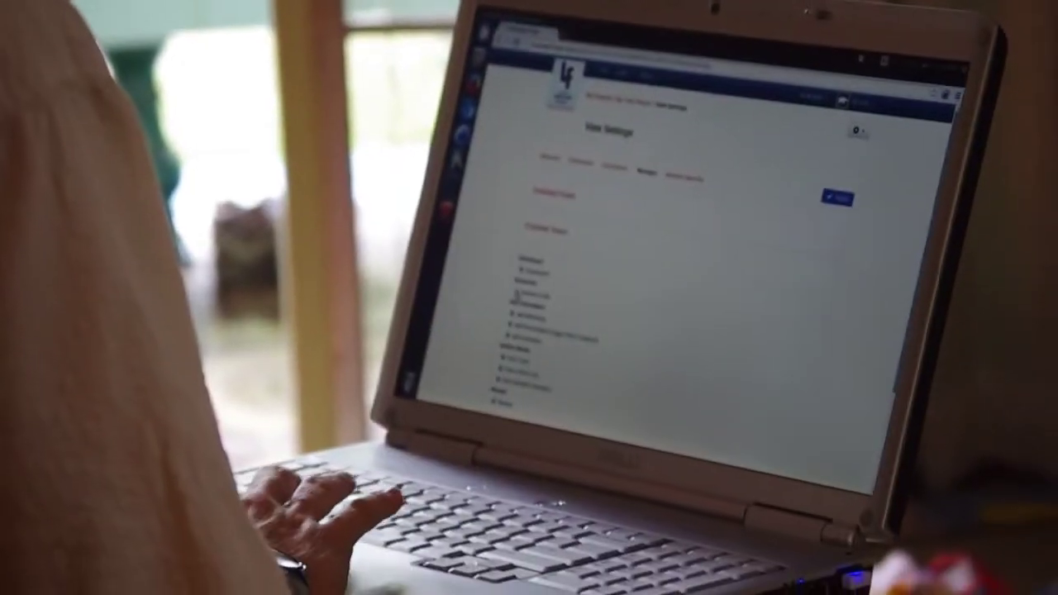
Search the Thai dictionary for 'chick' and open a matching chicken dish entry.
text(chick)
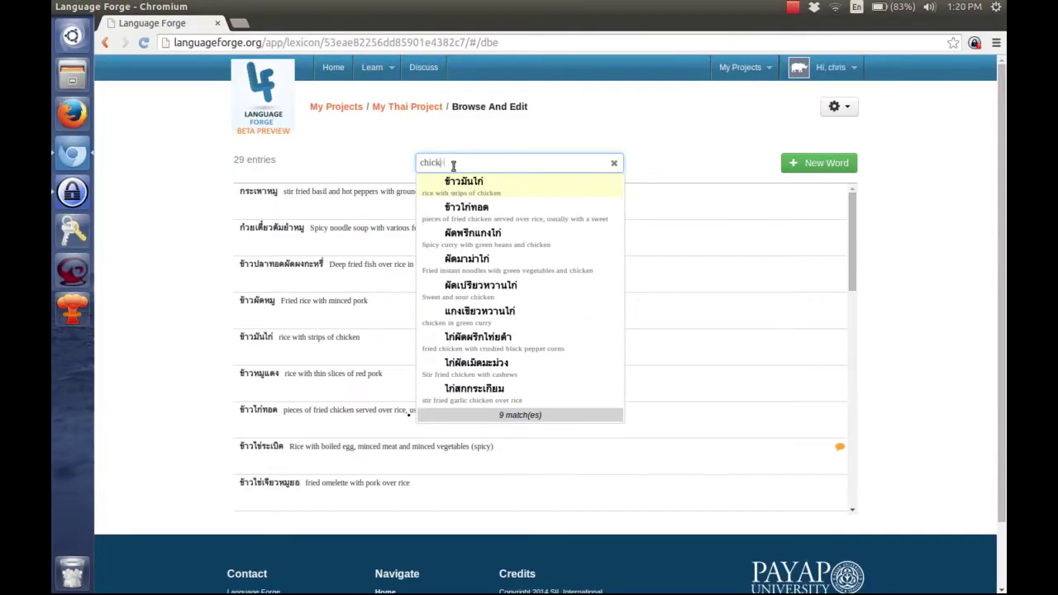
click(457, 211)
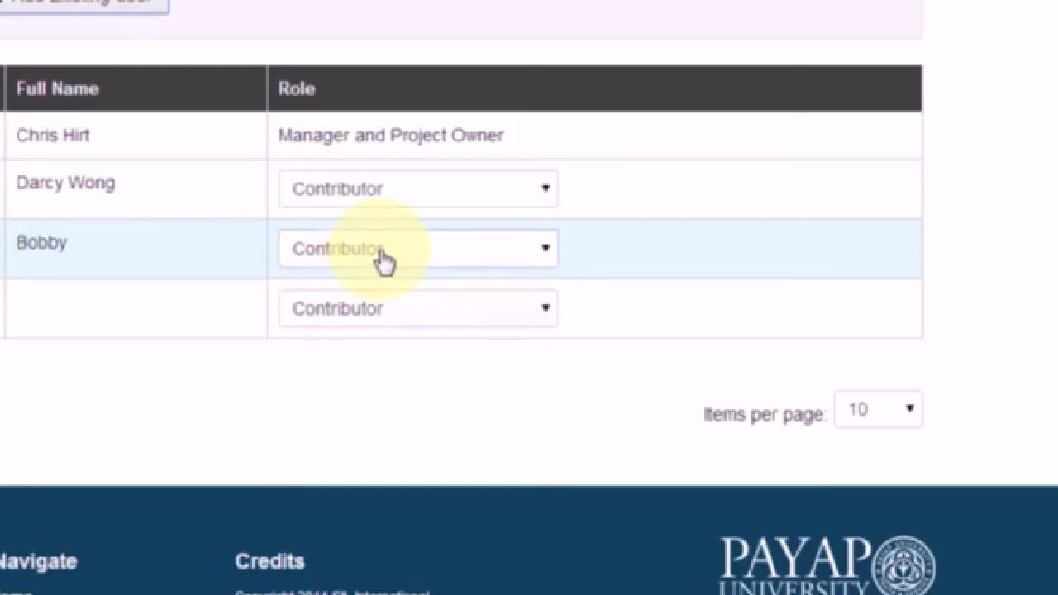
click(383, 256)
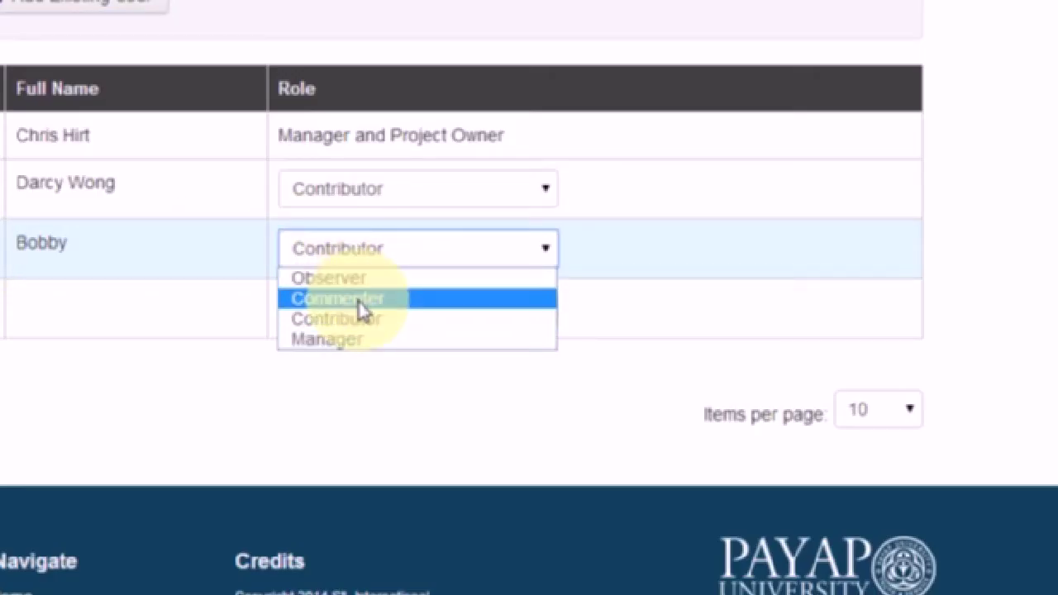
Change the third project member's role to Commenter.
click(361, 299)
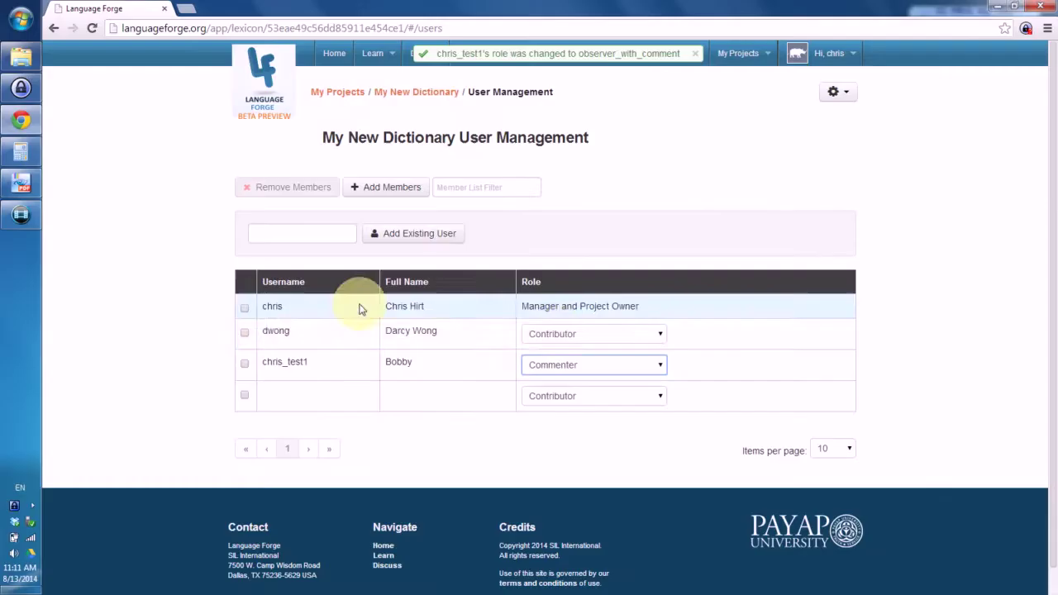
click(561, 335)
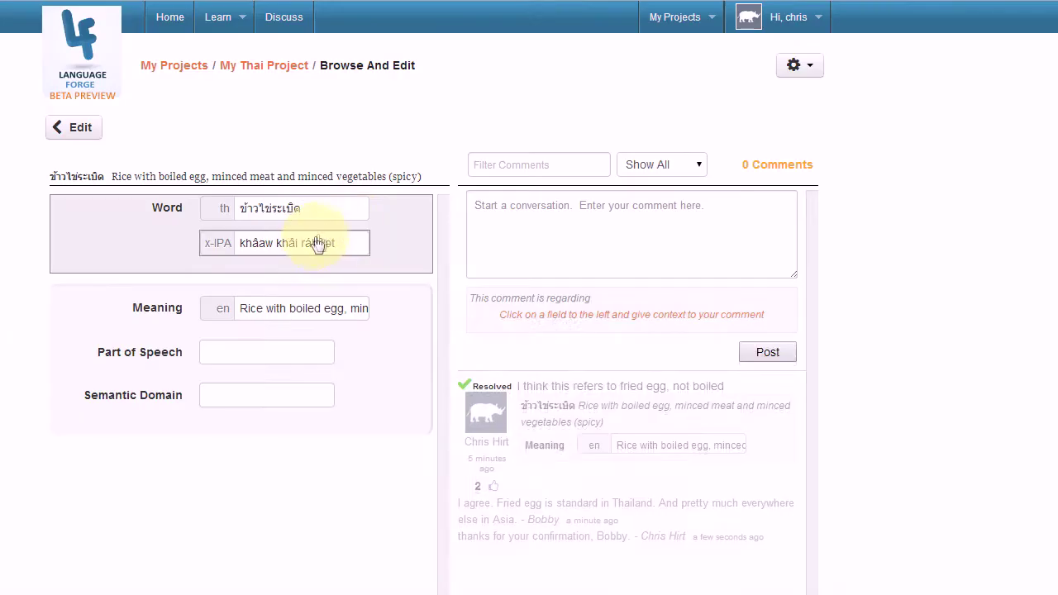
click(319, 239)
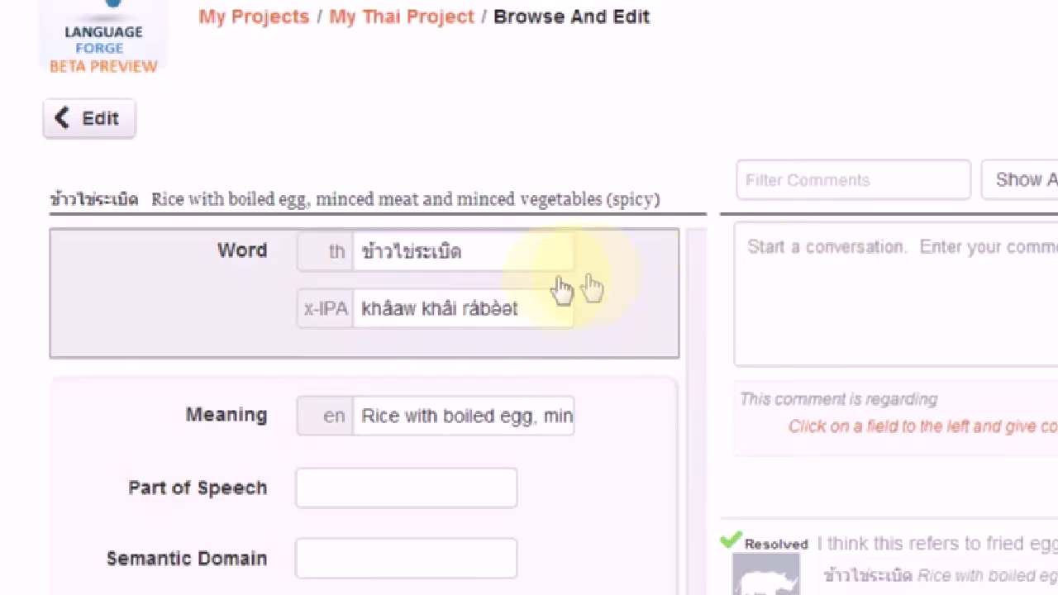
Reply 'your confirm' under the fried-egg comment on the rice entry.
click(488, 310)
click(954, 331)
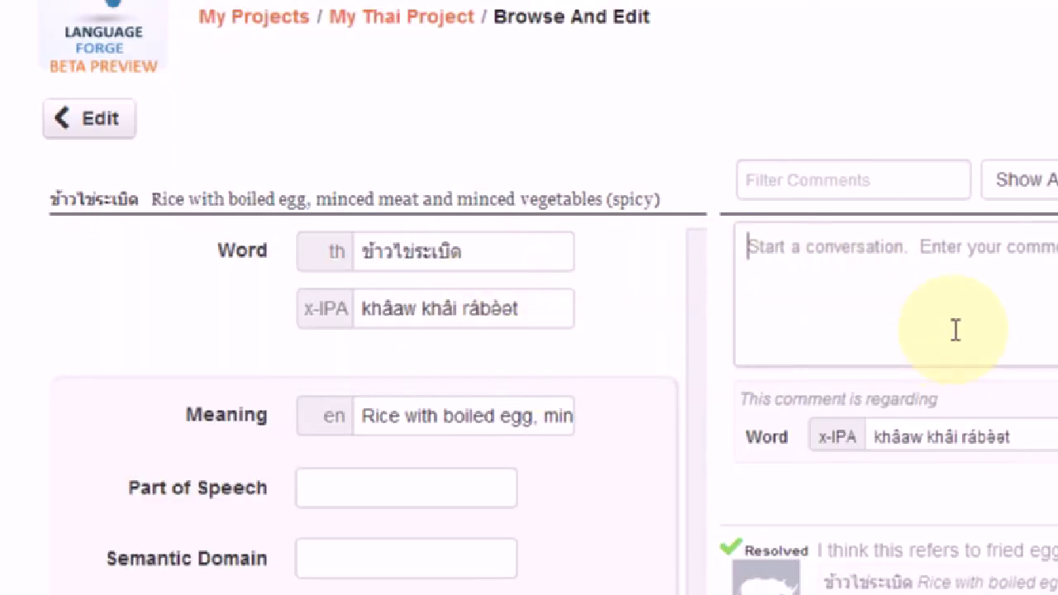
click(781, 430)
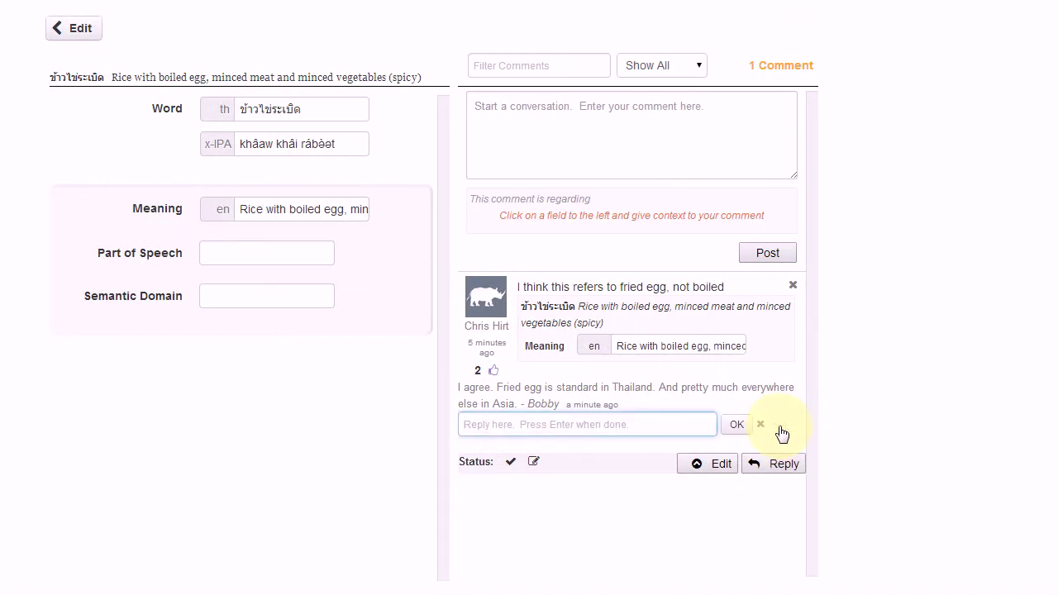
text(thanks foryour confirm)
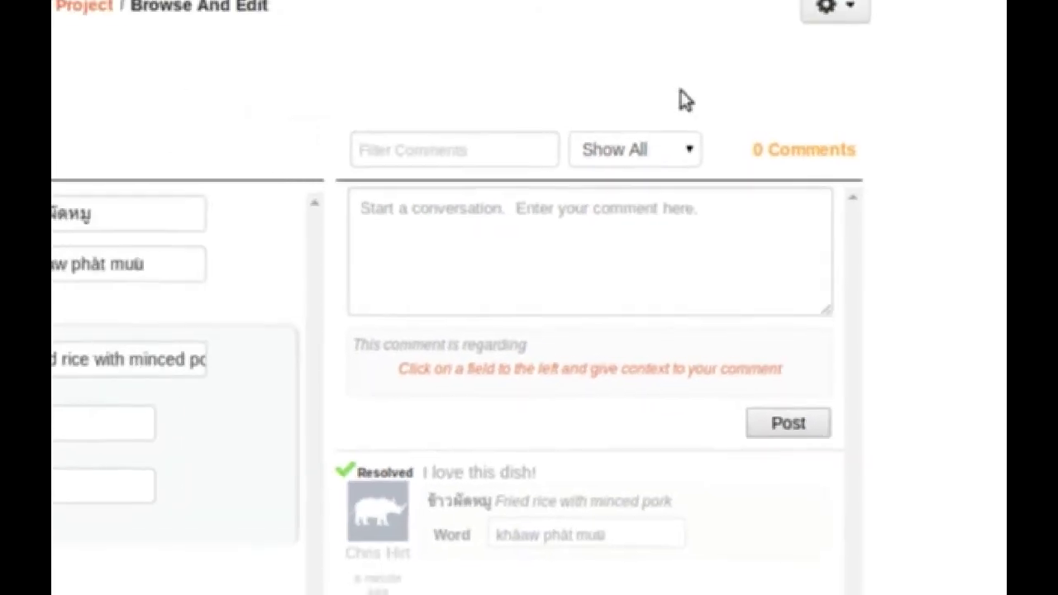
click(686, 179)
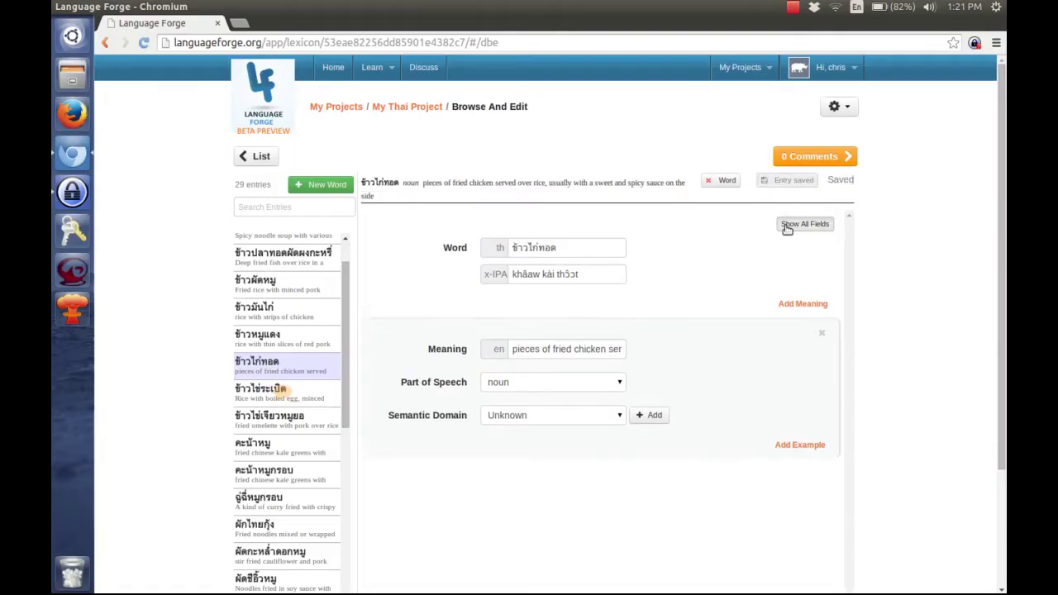
Show all the entry's fields and start a Meaning comment 'think this refers to f'.
click(788, 224)
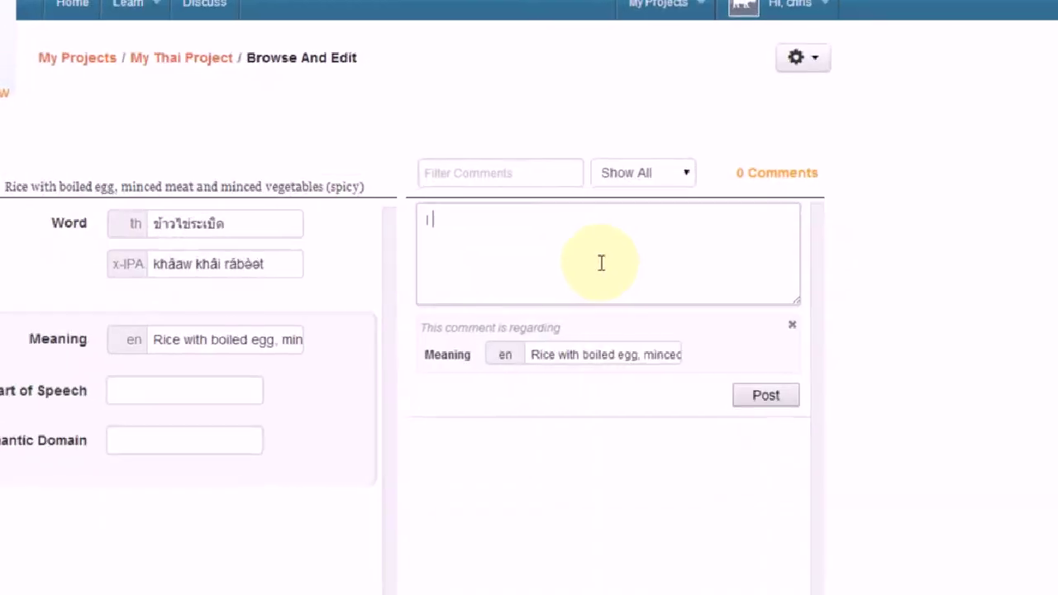
text(think this ref)
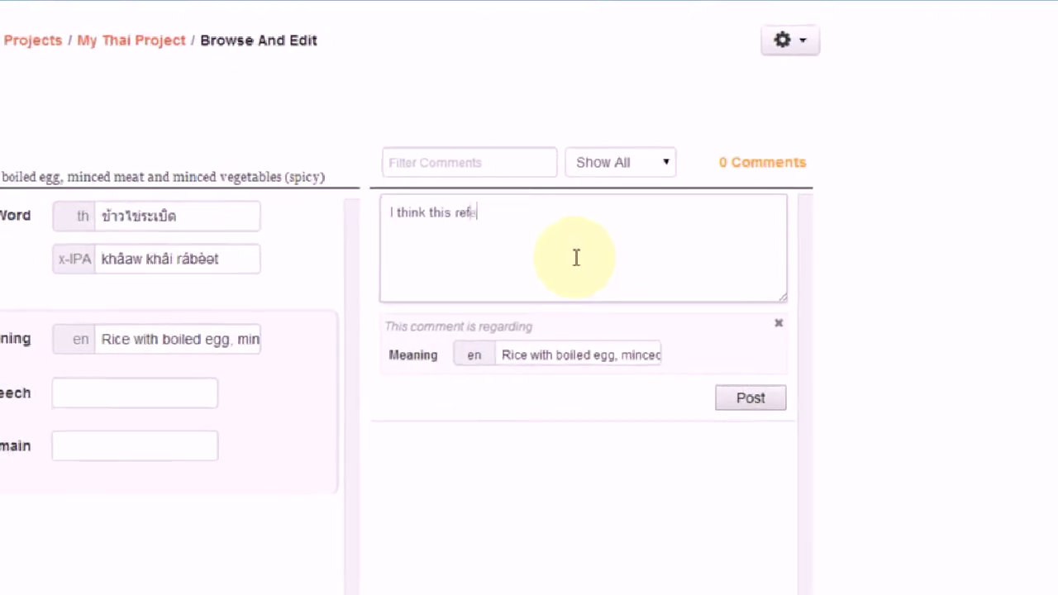
text(ers to f)
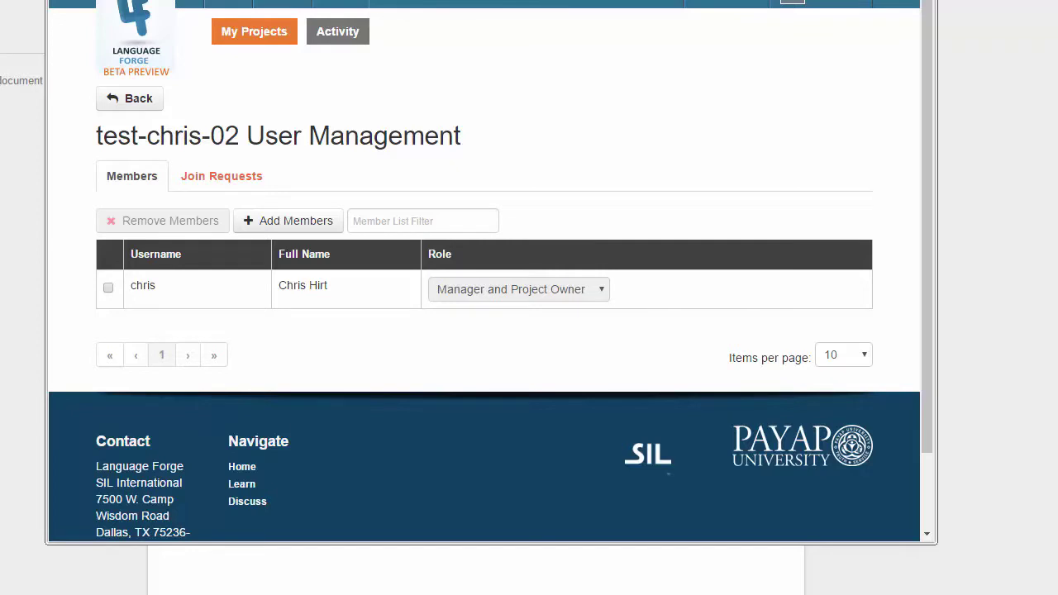
Add an existing user to the test project via Add Members and the user autocomplete.
click(284, 213)
click(193, 276)
text(ira)
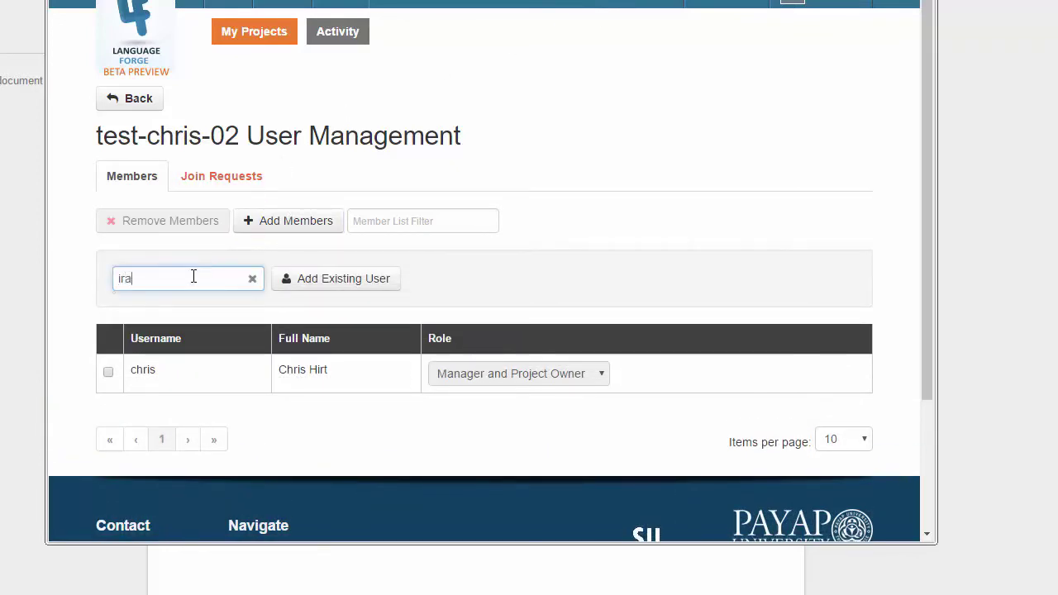
click(183, 372)
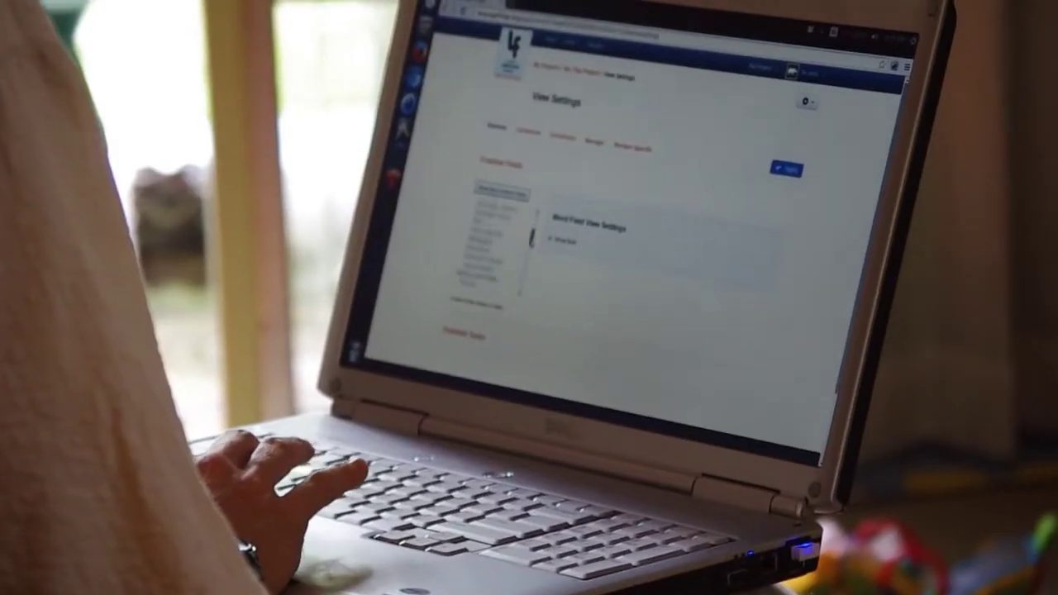